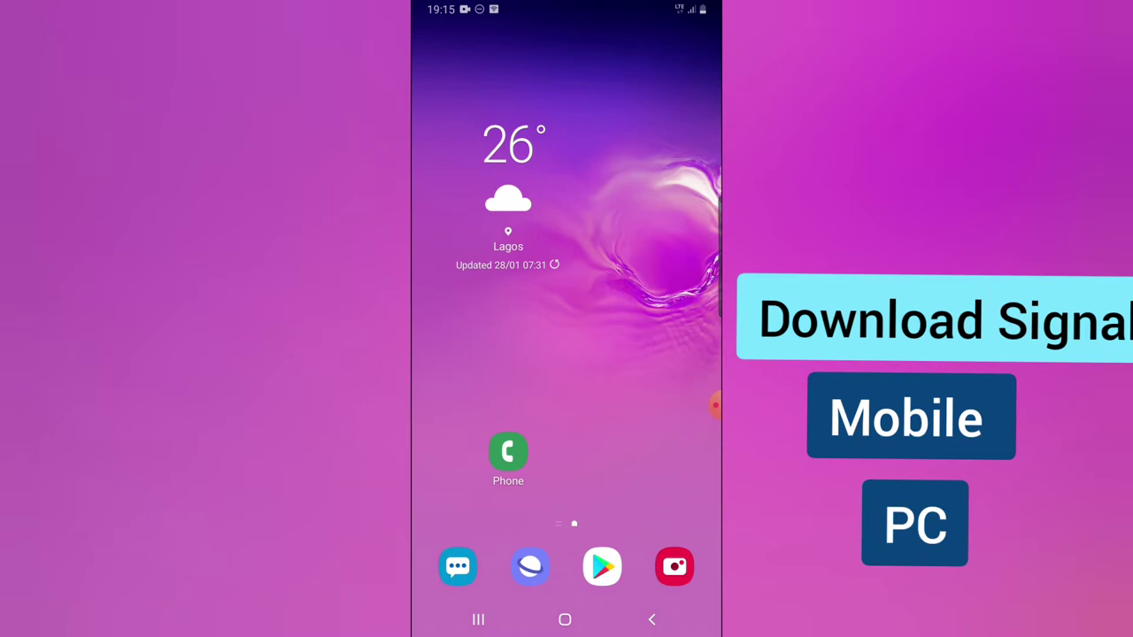
# - Swipe up on the Android home screen to show the app drawer with Signal
pyautogui.moveTo(567, 399); pyautogui.dragTo(567, 177)
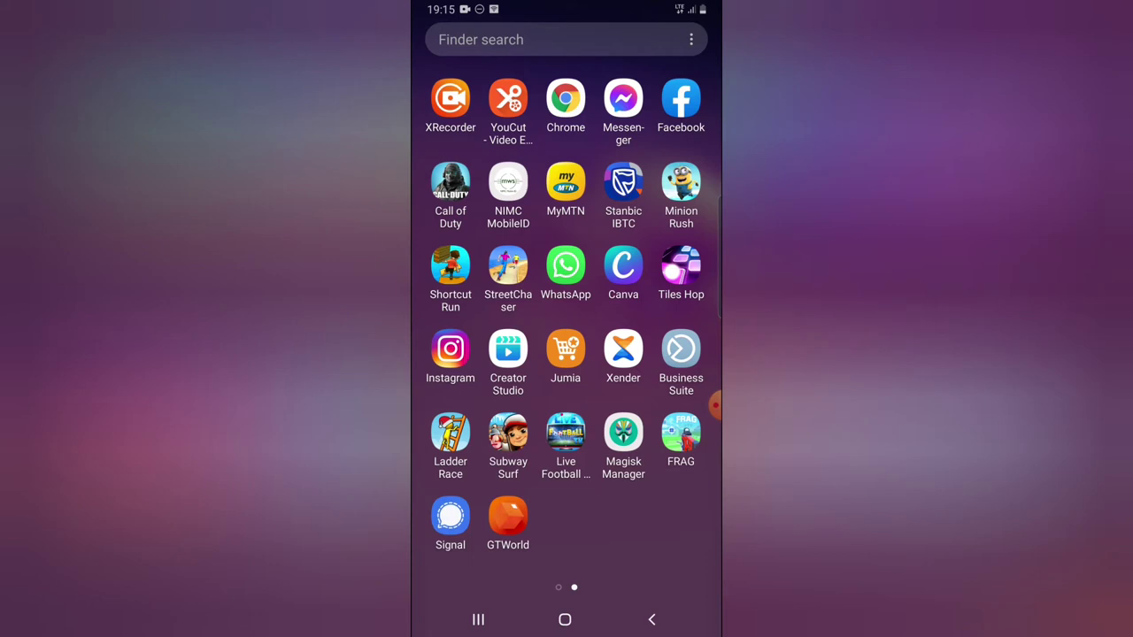
# - Launch Signal and show its overflow menu with New group, Invite friends and Settings
pyautogui.click(450, 518)
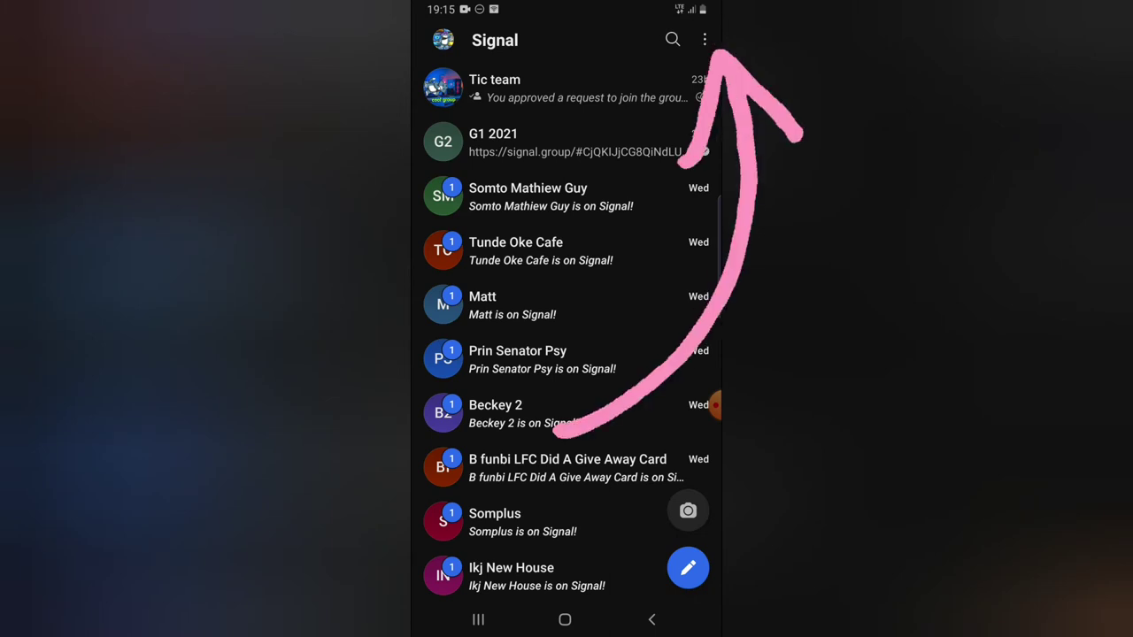
pyautogui.click(705, 39)
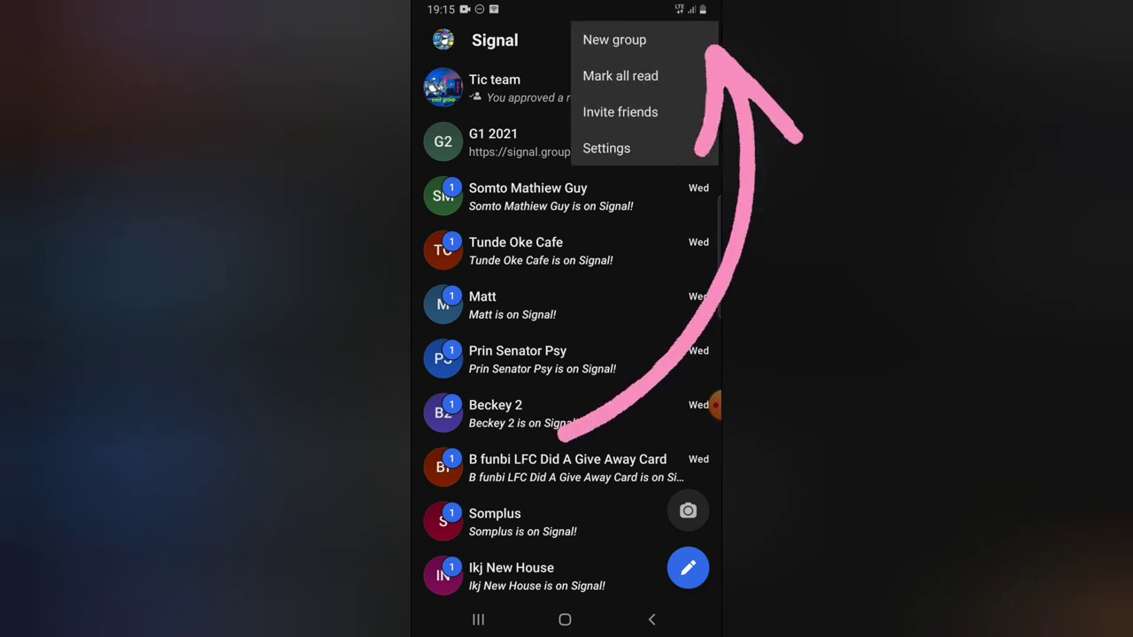
# - Go to Settings > Linked devices and start linking a new device with the QR scanner
pyautogui.click(606, 148)
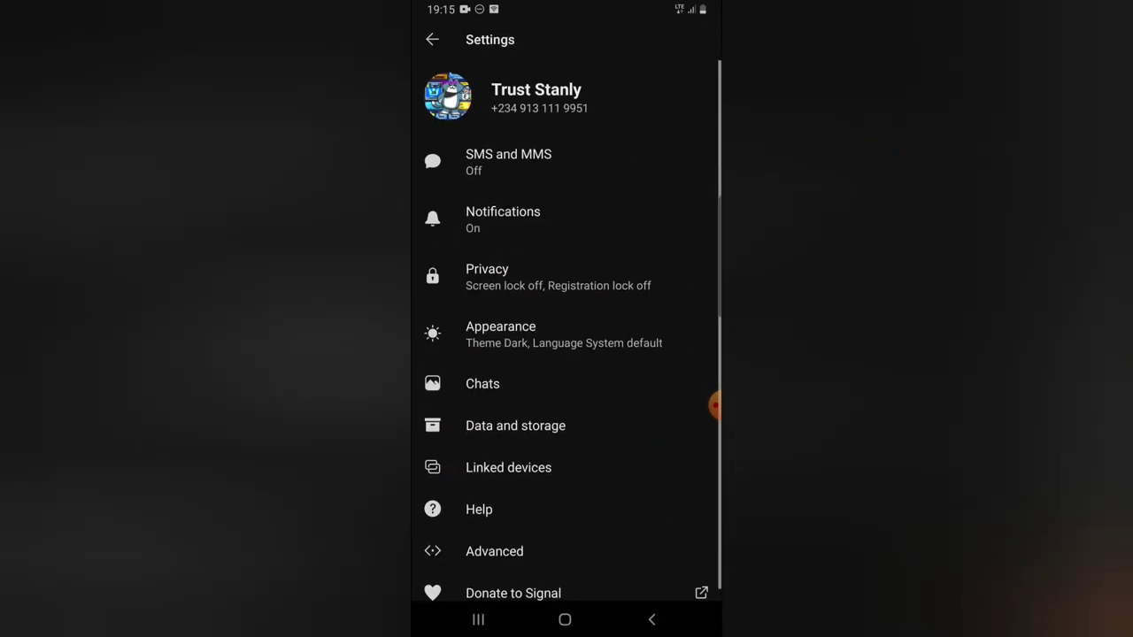
pyautogui.scroll(-1, 566, 354)
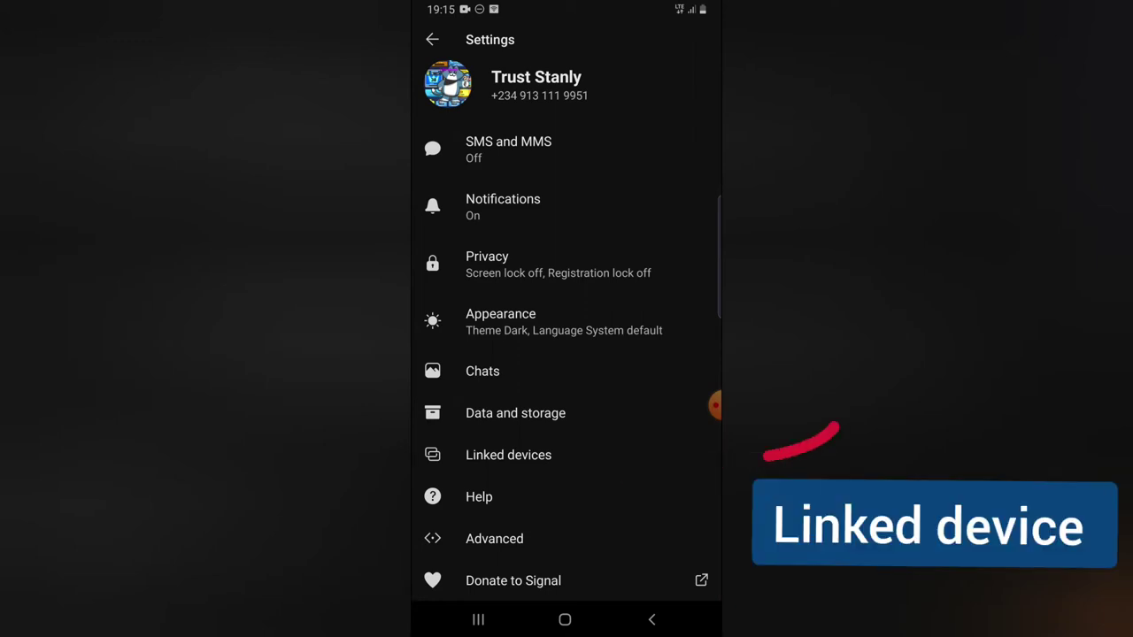
pyautogui.click(508, 455)
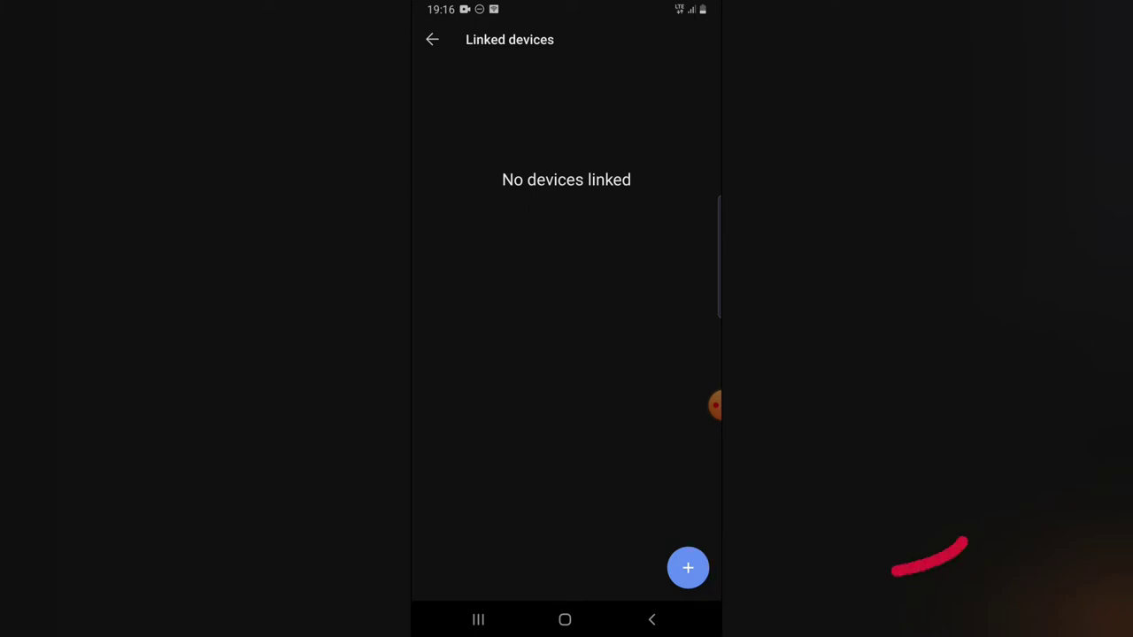
pyautogui.click(687, 567)
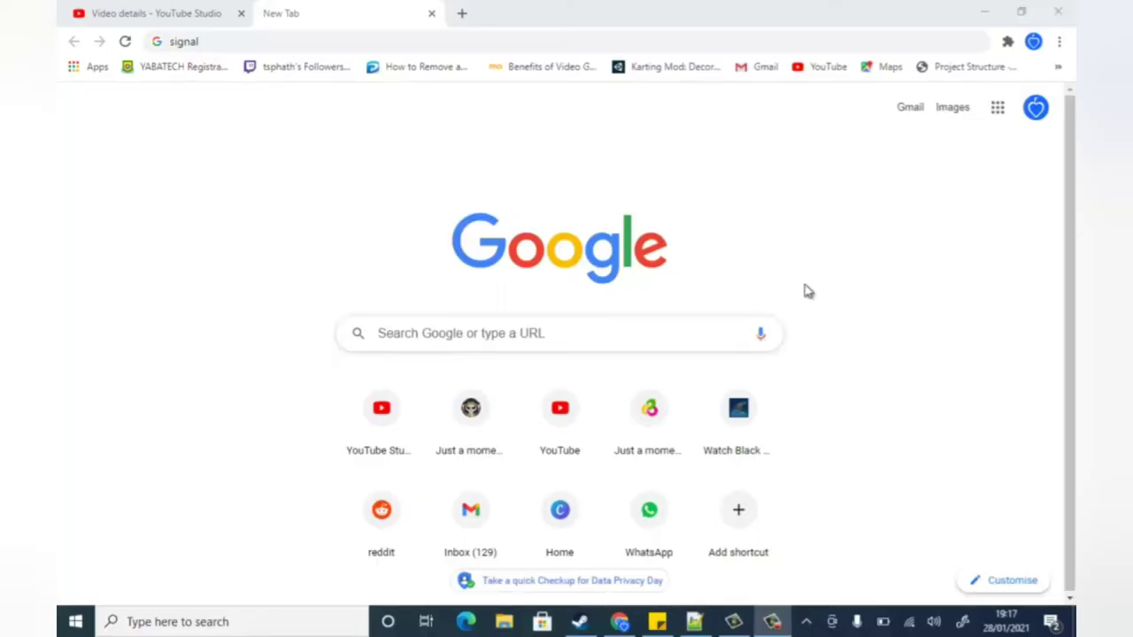
# - Go to signal.org/en/, follow the footer's Windows link, and start Download for Windows
pyautogui.click(335, 41)
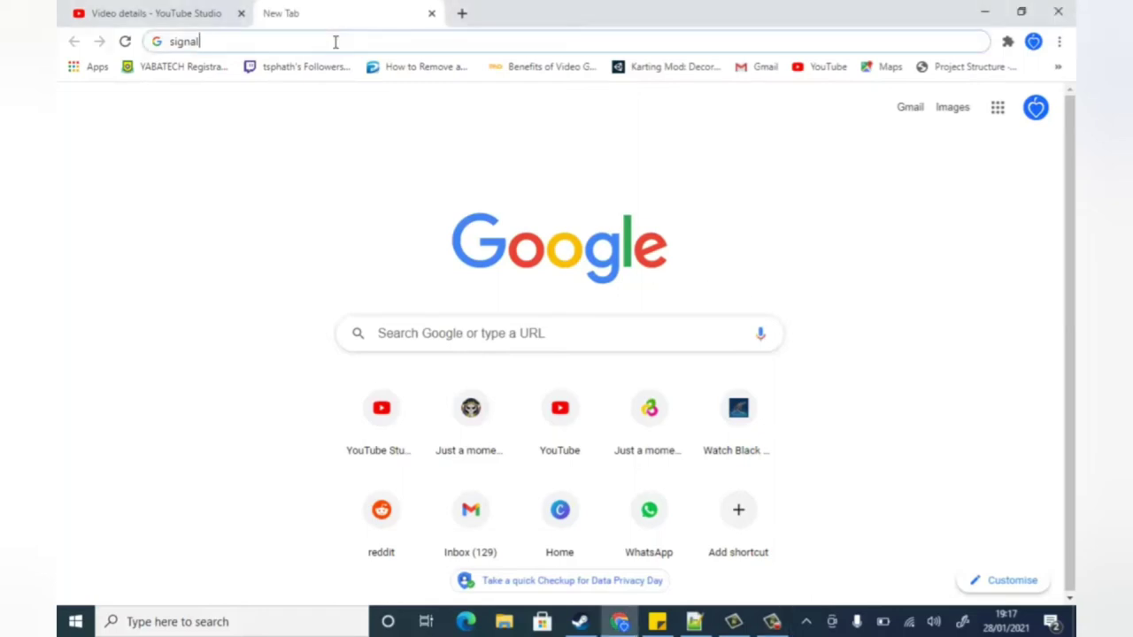
pyautogui.write('.')
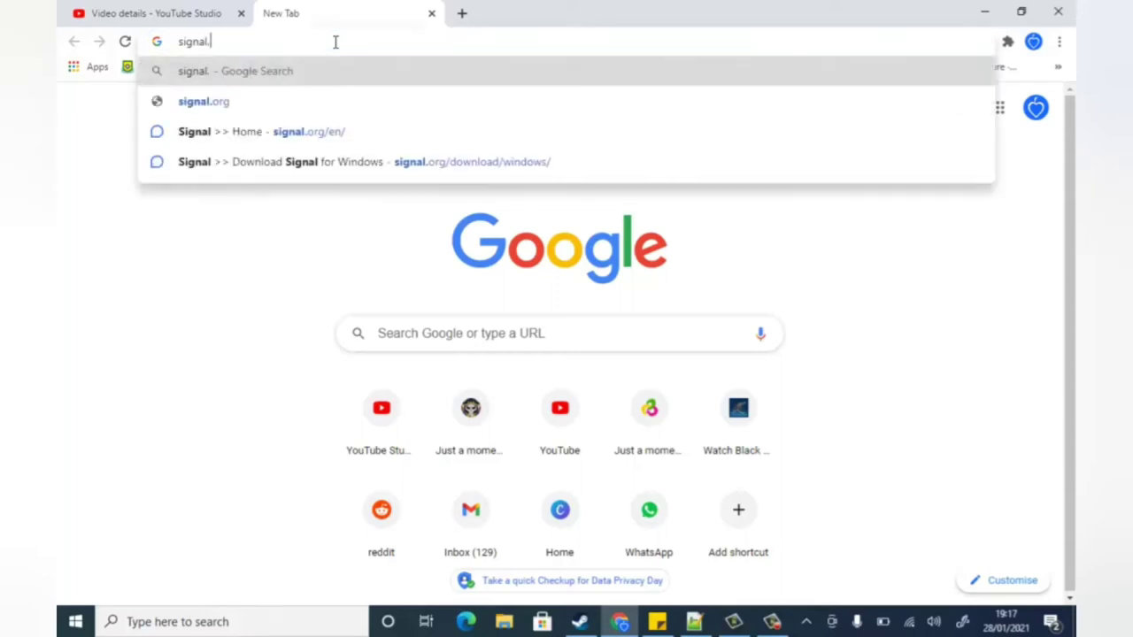
pyautogui.click(316, 129)
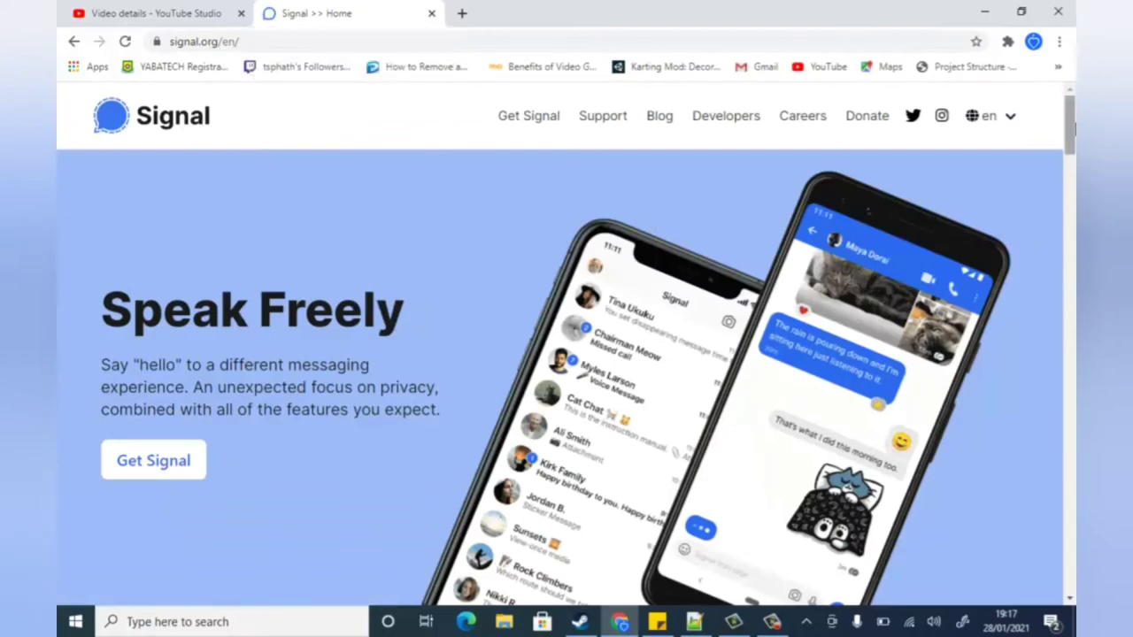
pyautogui.moveTo(1069, 126); pyautogui.dragTo(1069, 584)
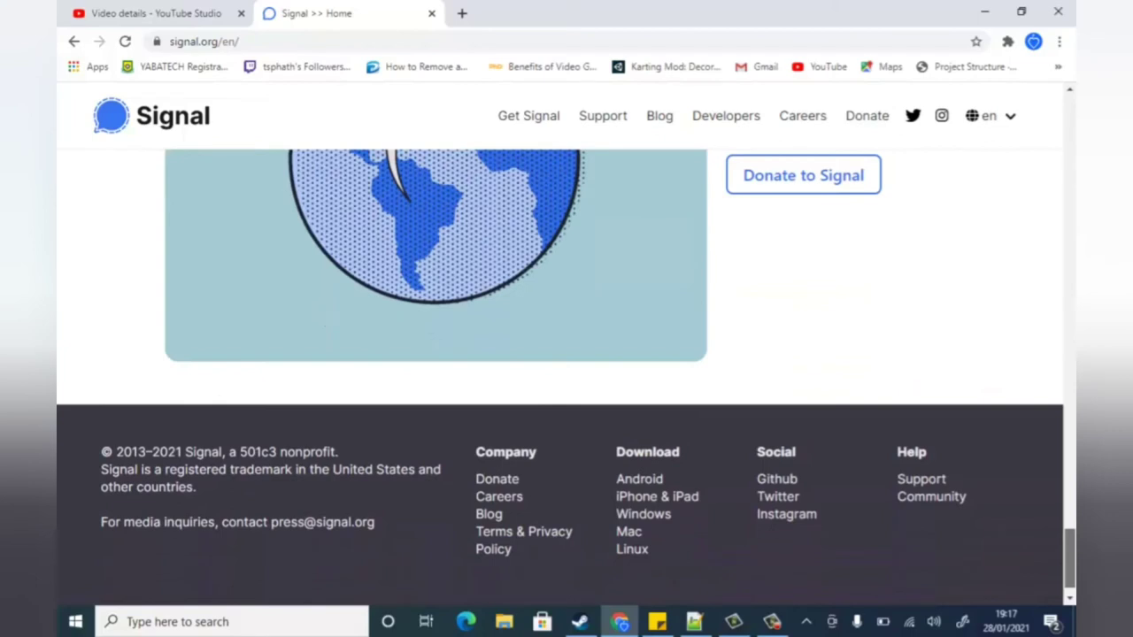
pyautogui.click(644, 522)
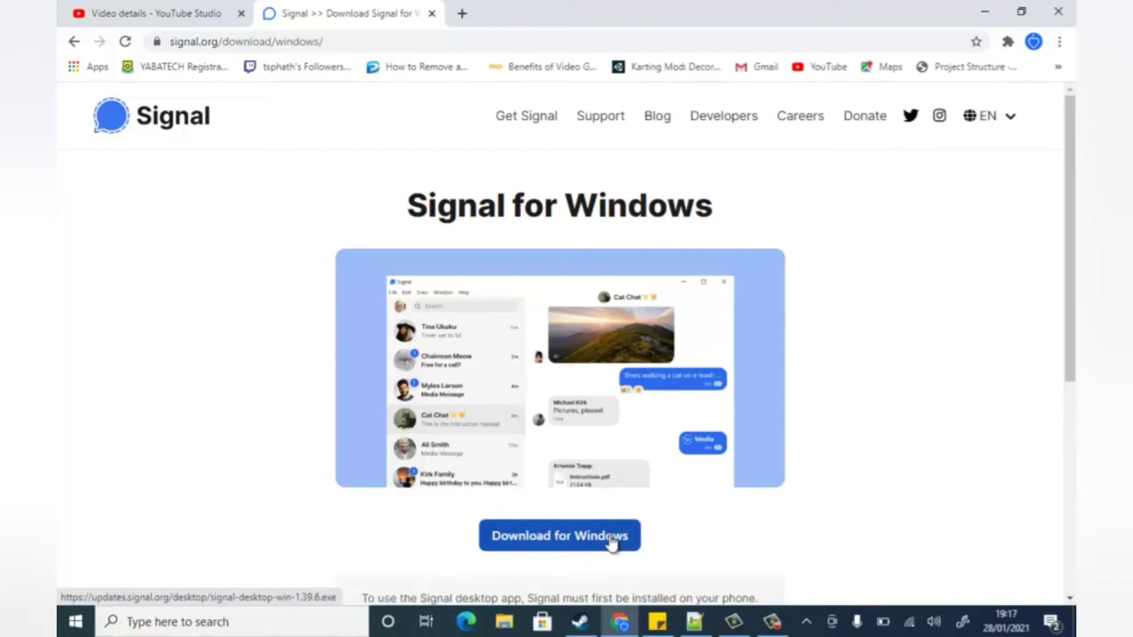
pyautogui.click(610, 544)
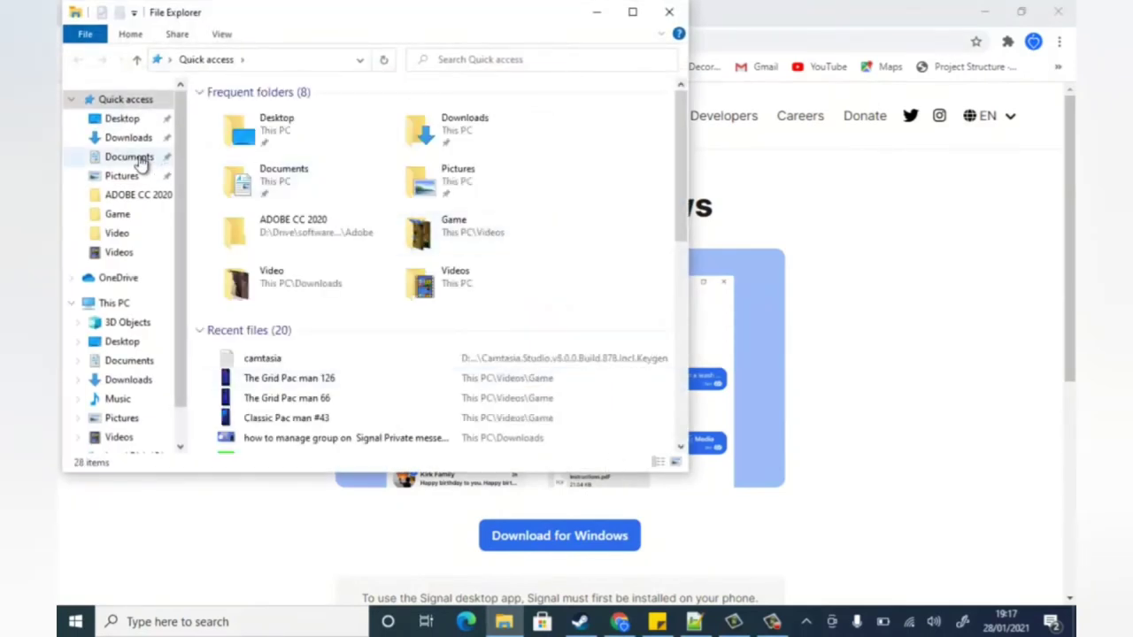
# - Run the signal-desktop-win-1.39.6 installer from Downloads\Programs, then hide File Explorer
pyautogui.click(142, 140)
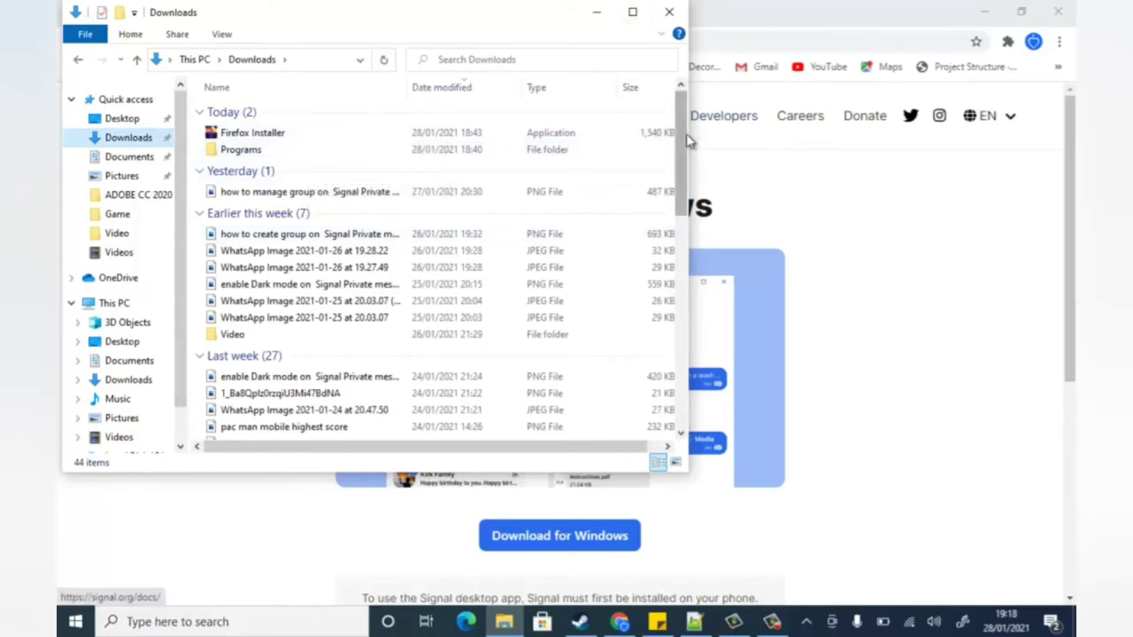
pyautogui.moveTo(682, 142); pyautogui.dragTo(687, 356)
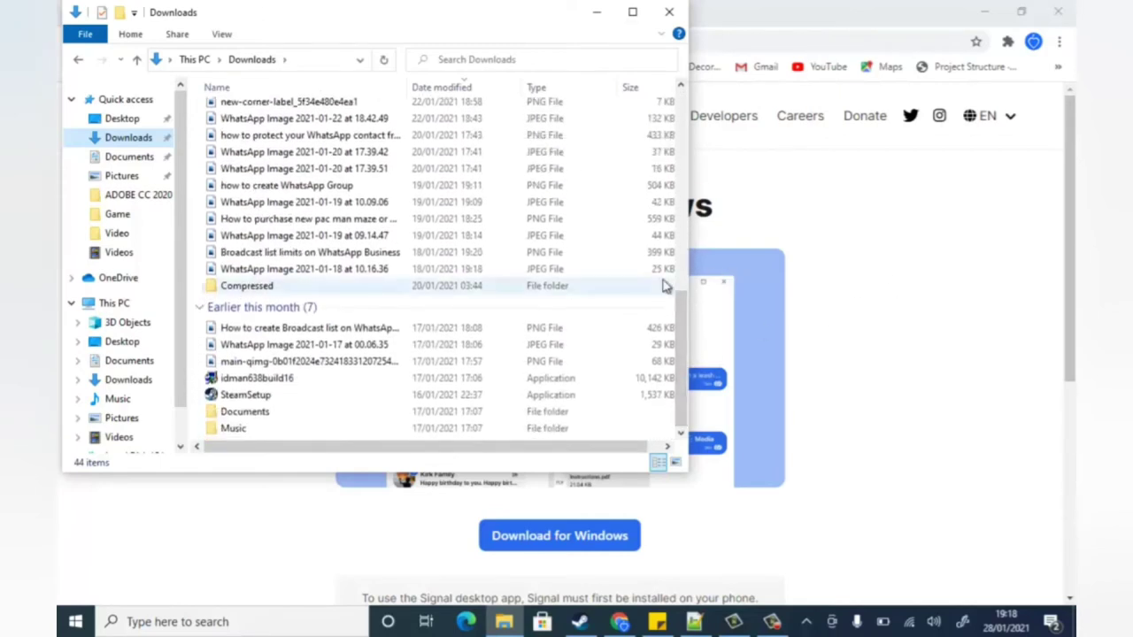
pyautogui.click(662, 197)
pyautogui.press('s')
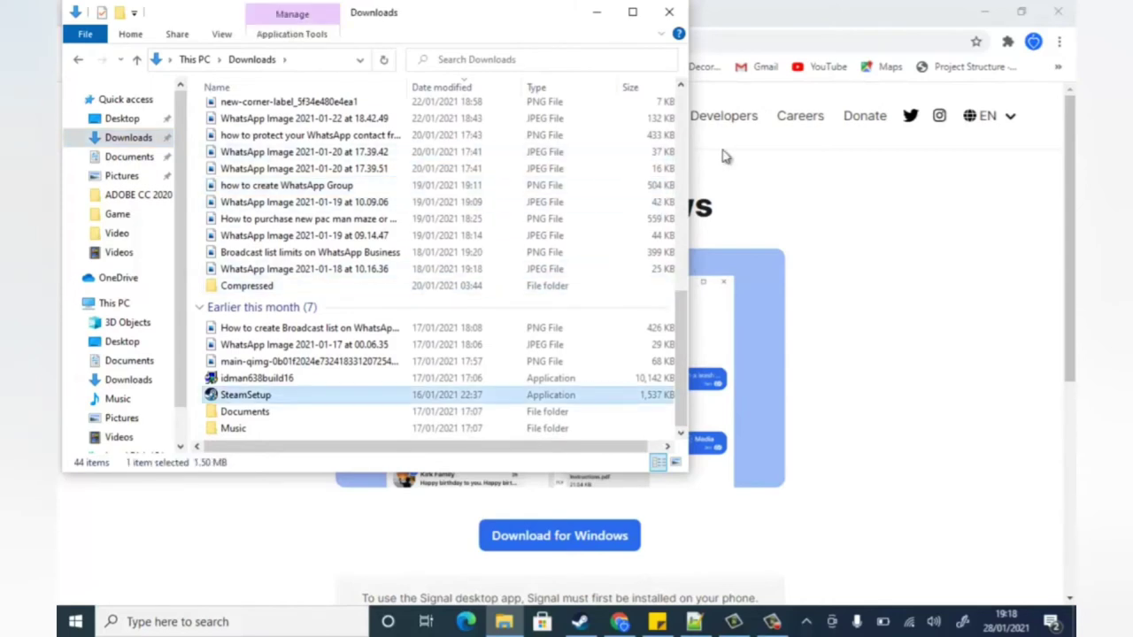
pyautogui.scroll(10, 681, 148)
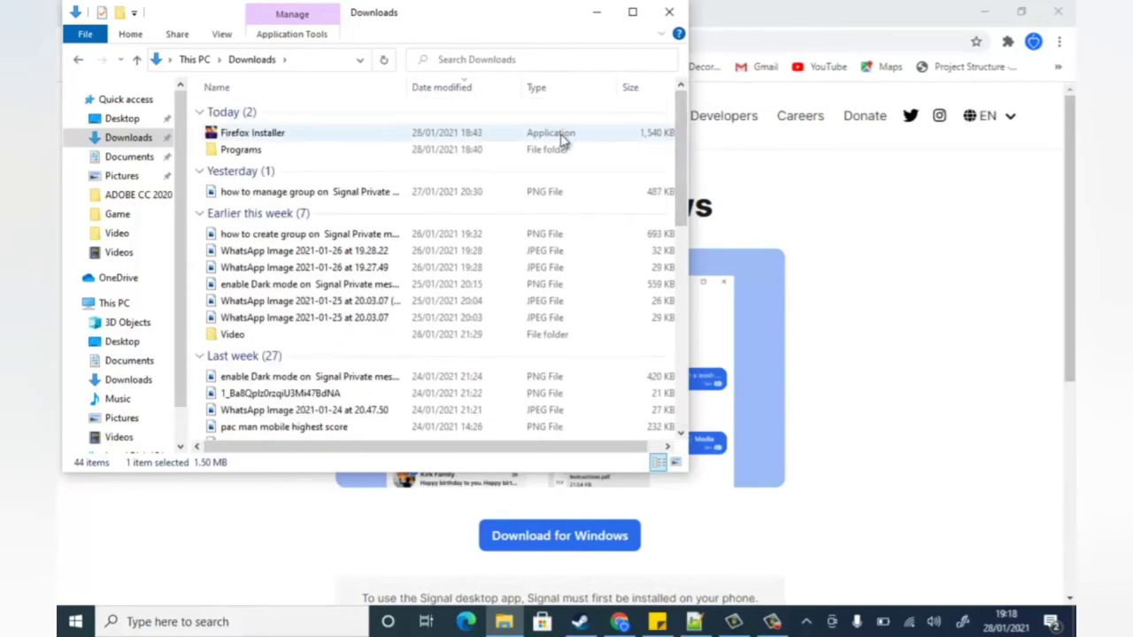
pyautogui.doubleClick(550, 148)
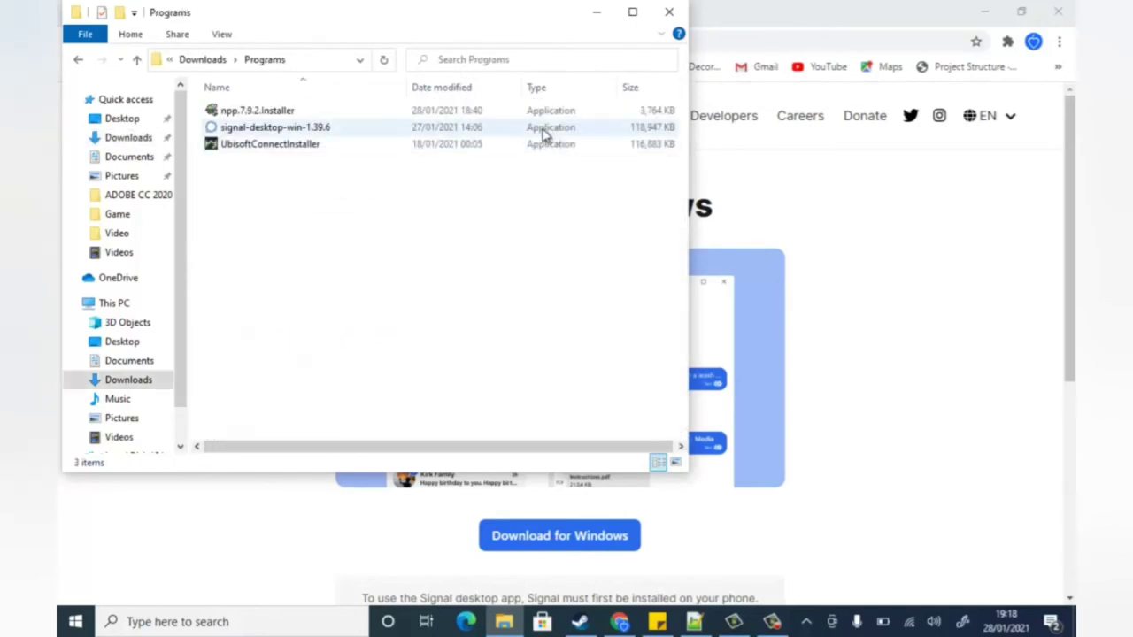
pyautogui.click(543, 131)
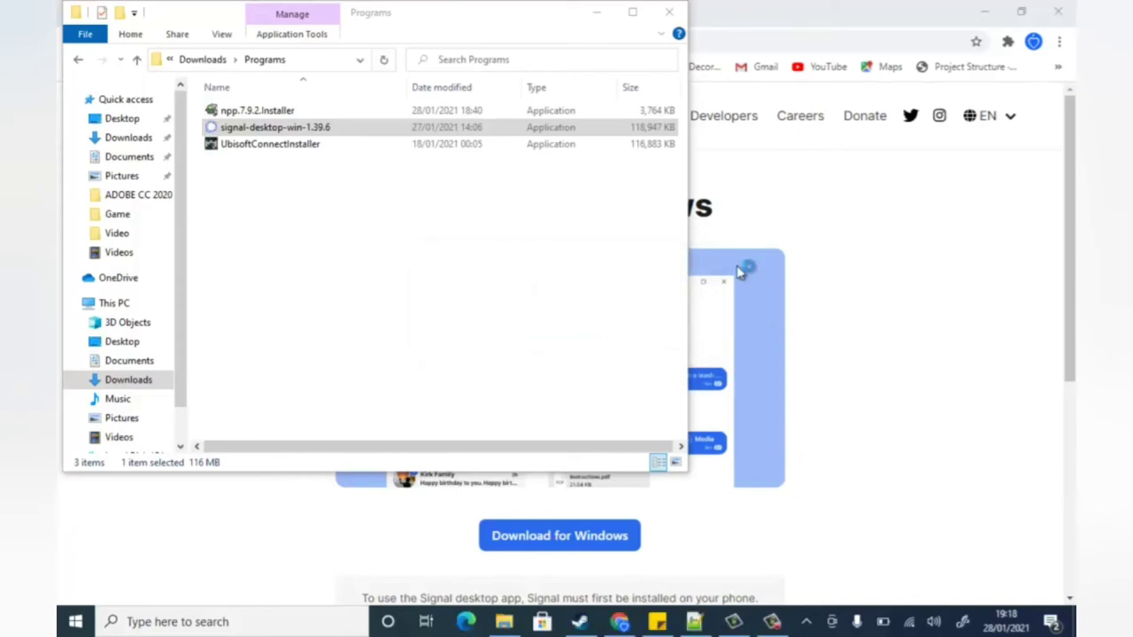
pyautogui.click(598, 16)
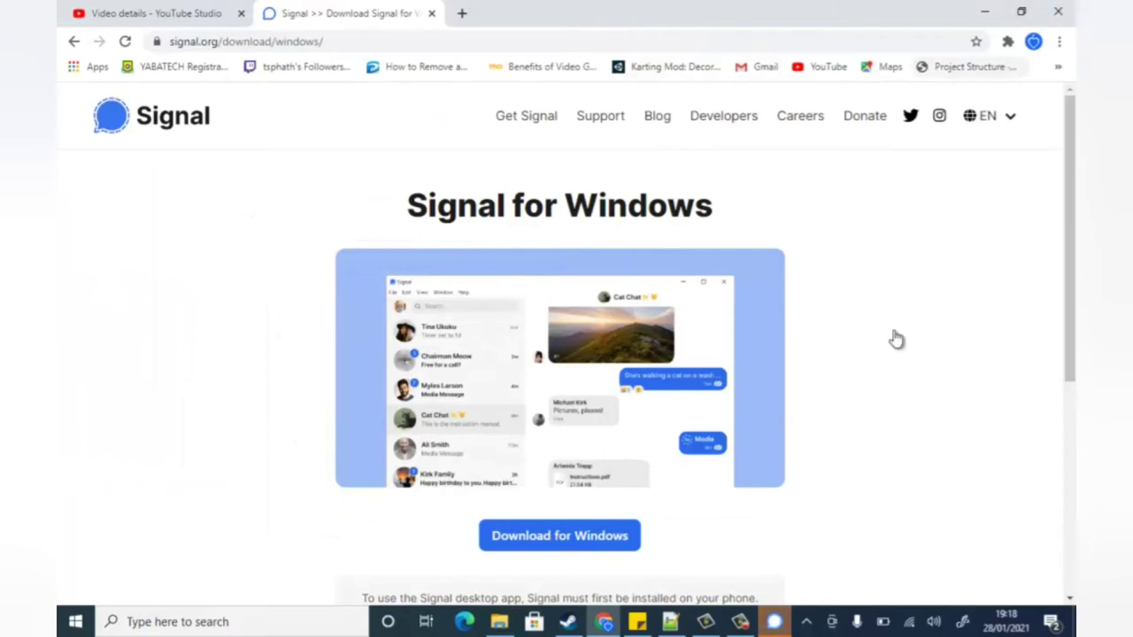
# - Bring the Signal Desktop window to the front from the taskbar
pyautogui.moveTo(772, 619)
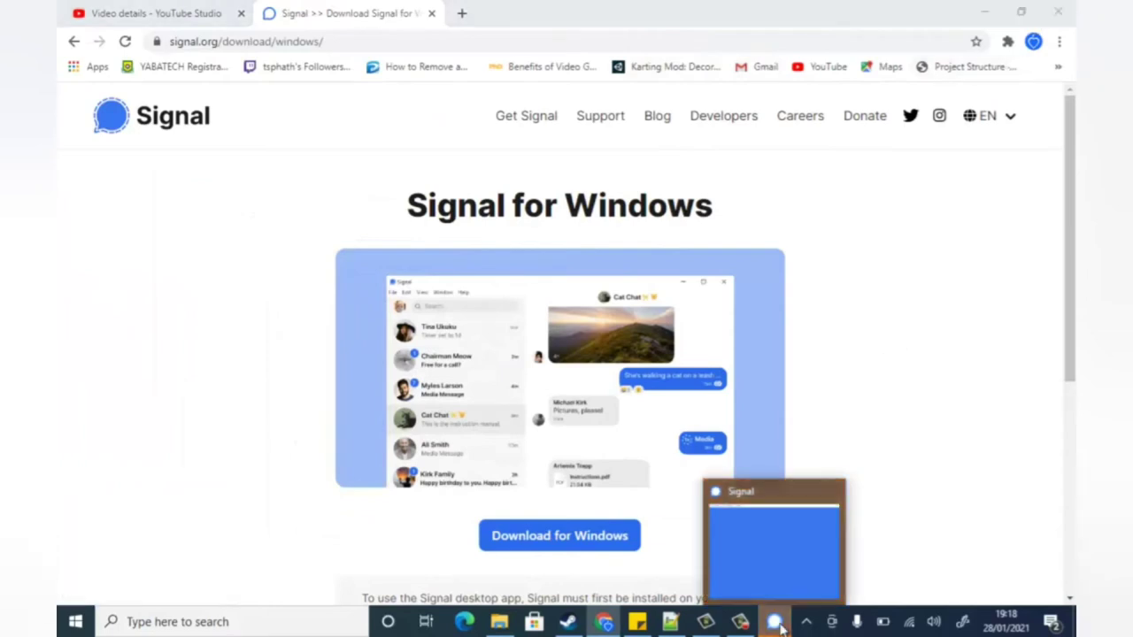
pyautogui.click(783, 560)
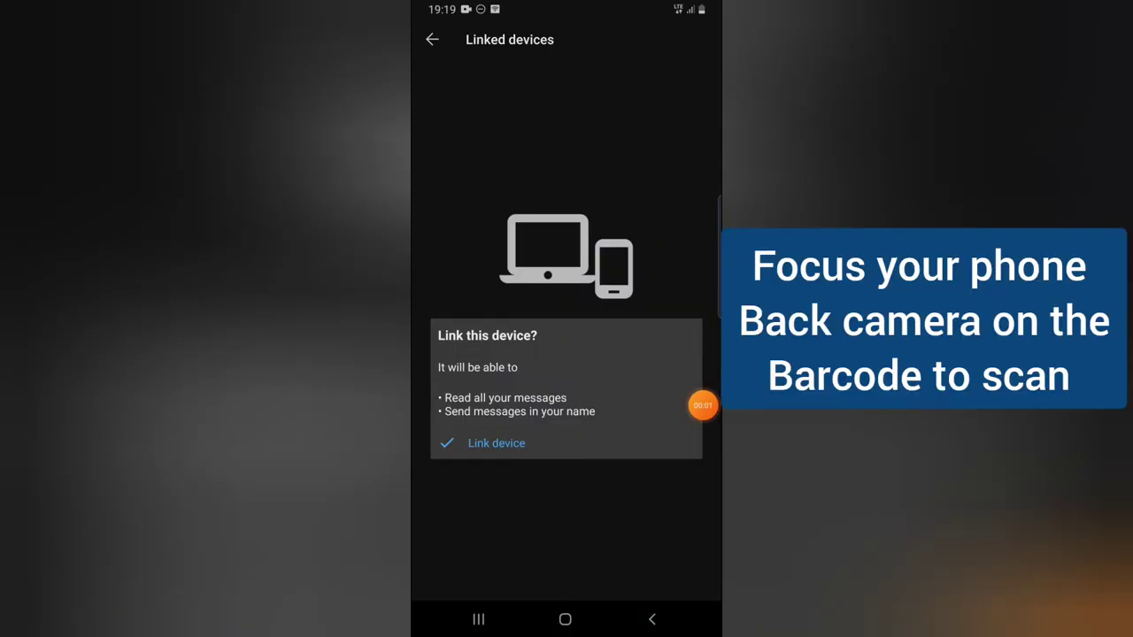
# - Rescan the desktop's QR code, approve Link device, and reopen the linked devices list
pyautogui.click(652, 619)
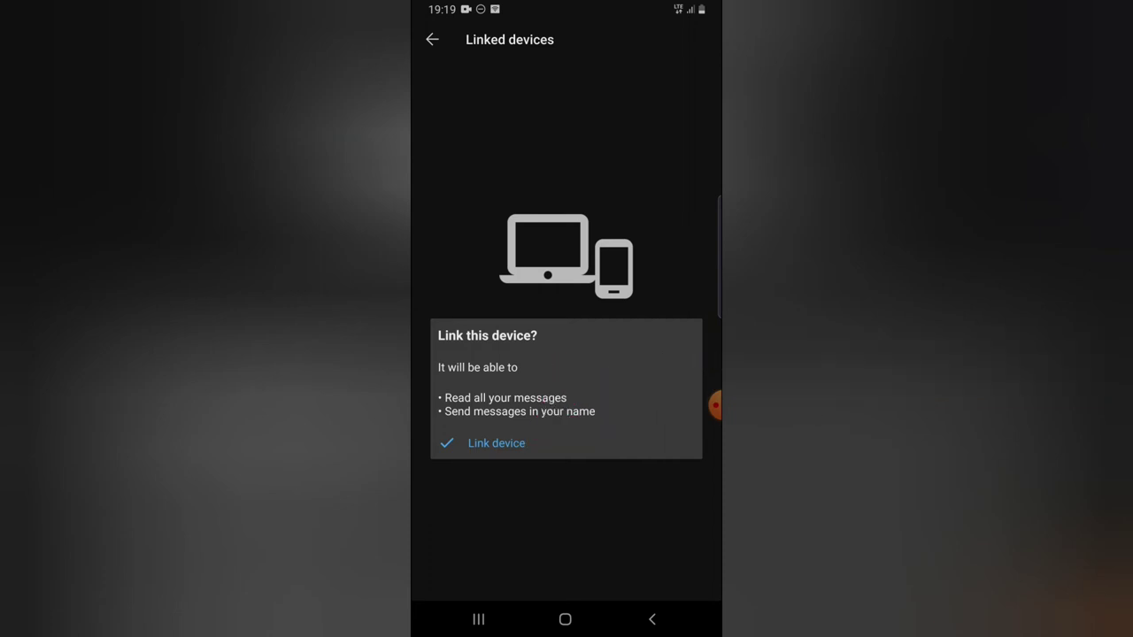
pyautogui.click(496, 442)
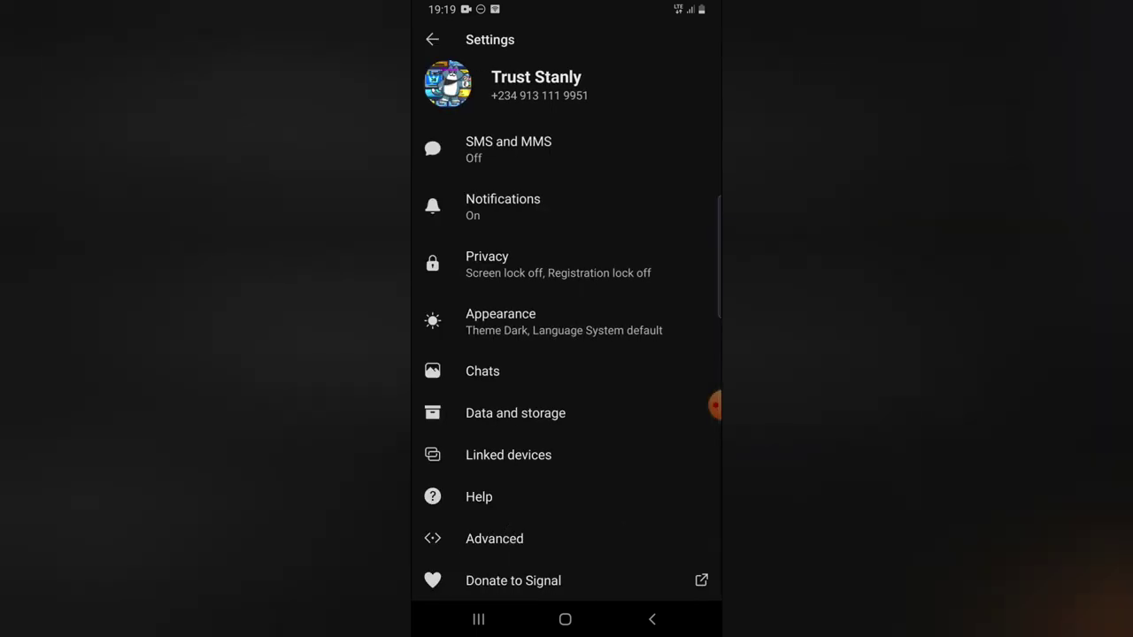
pyautogui.click(508, 455)
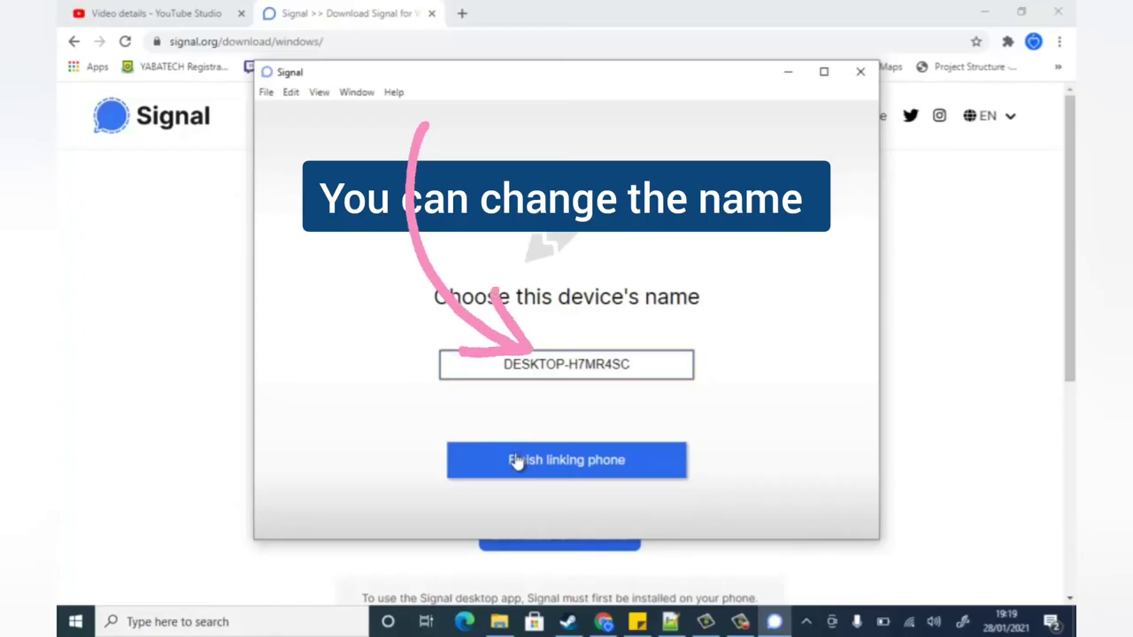
# - Finish linking as DESKTOP-H7MR4SC and let contacts and groups sync
pyautogui.click(518, 461)
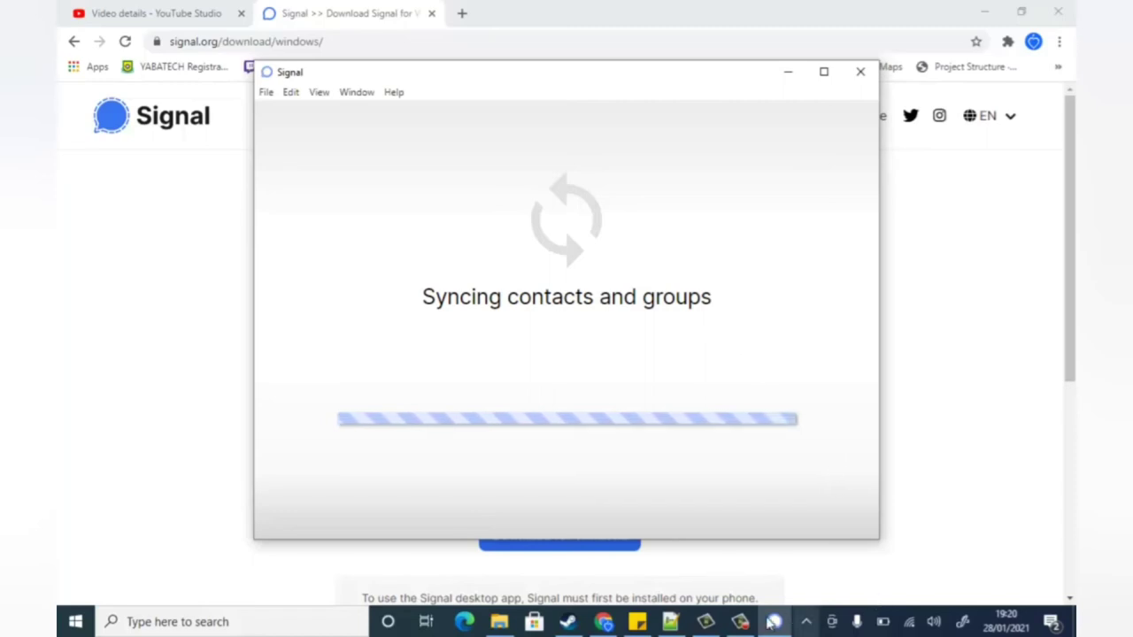
pyautogui.click(739, 622)
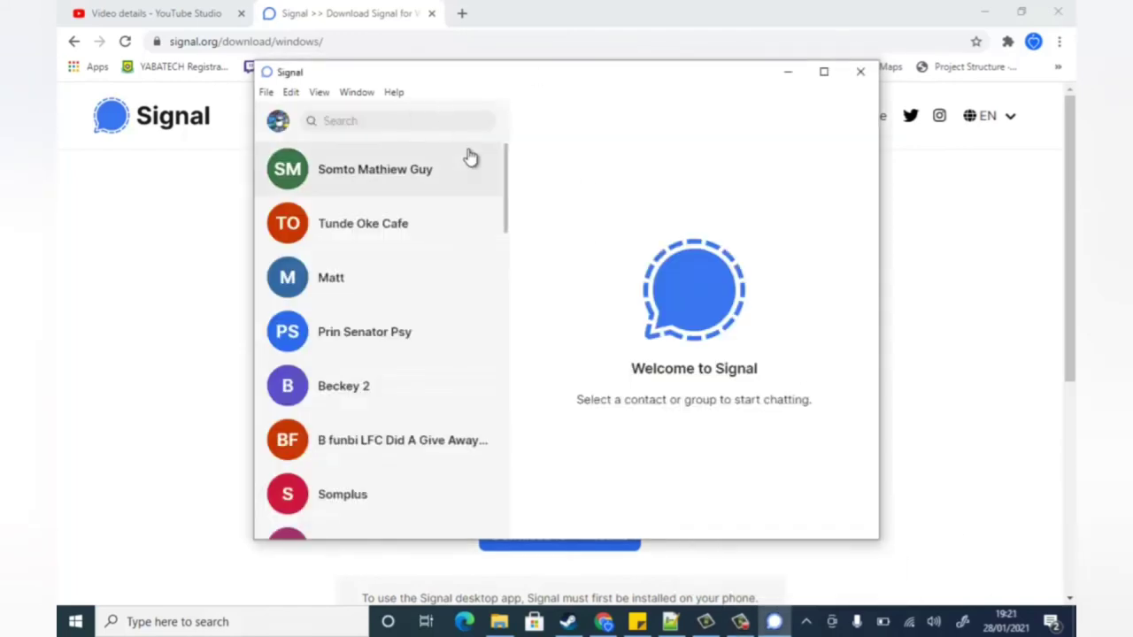
# - Open the third contact's conversation and send the message 'hello'
pyautogui.moveTo(508, 167); pyautogui.dragTo(485, 205)
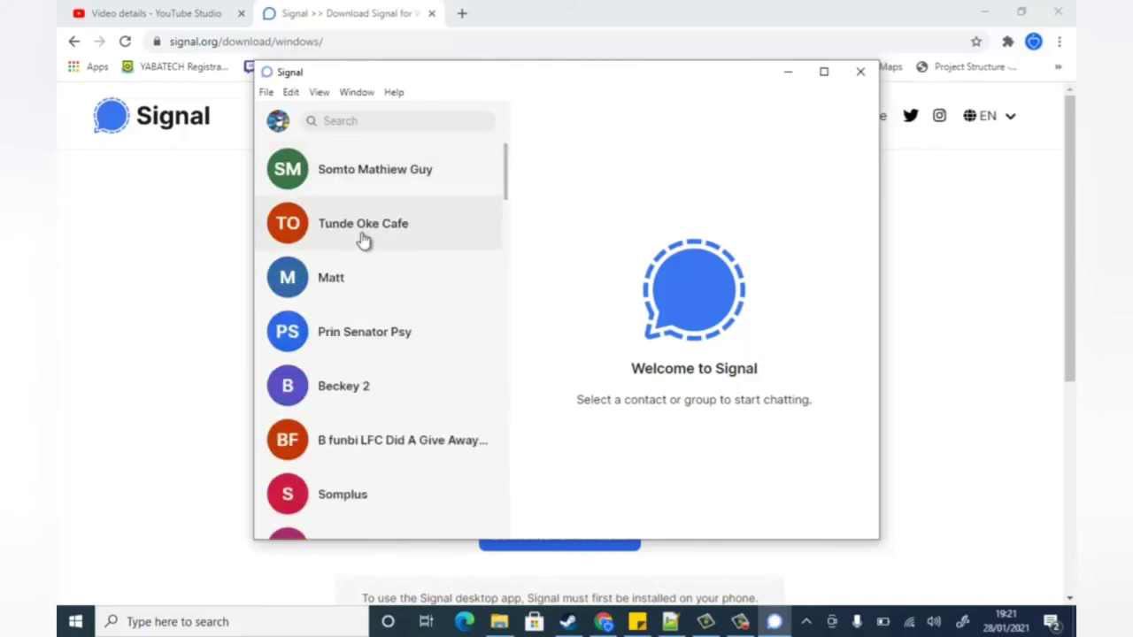
pyautogui.click(358, 172)
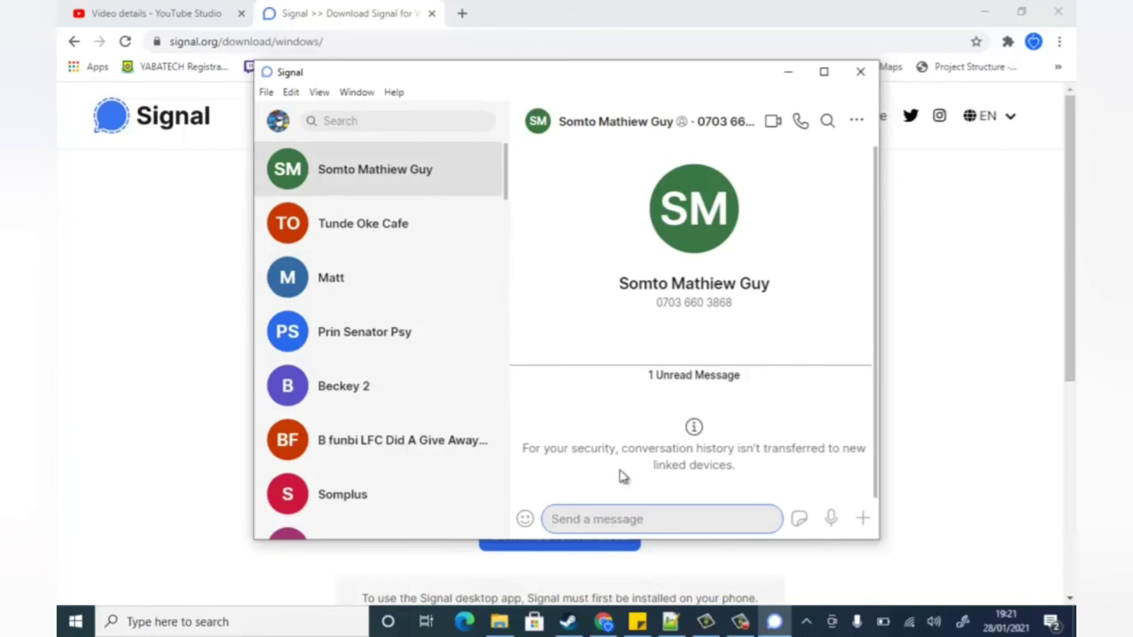
pyautogui.click(343, 278)
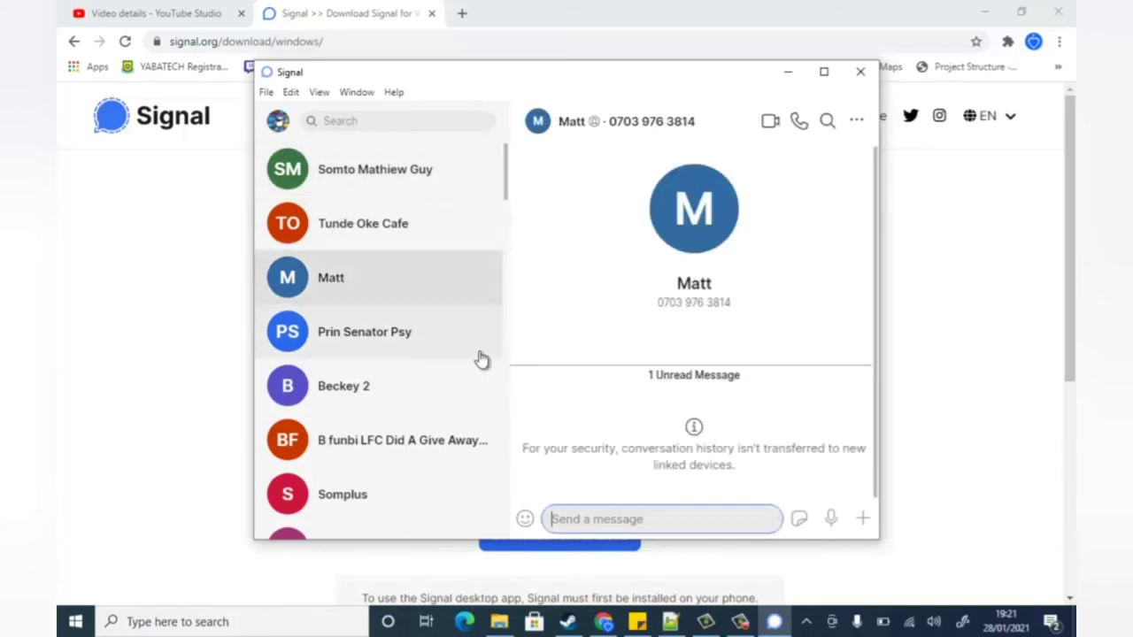
pyautogui.write('hello')
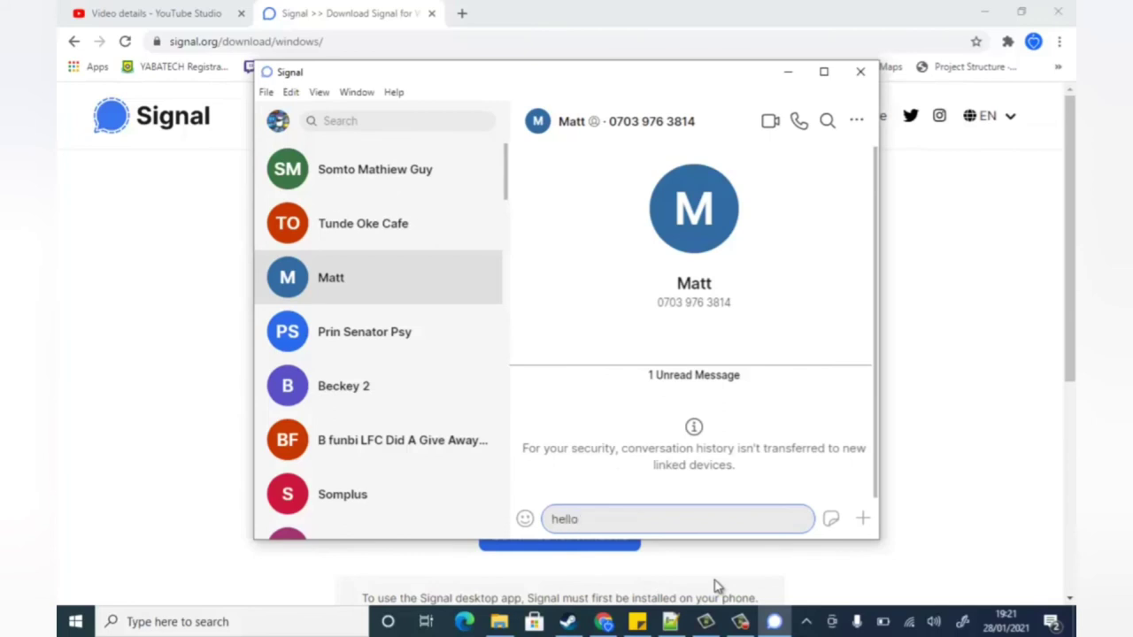
pyautogui.press('Return')
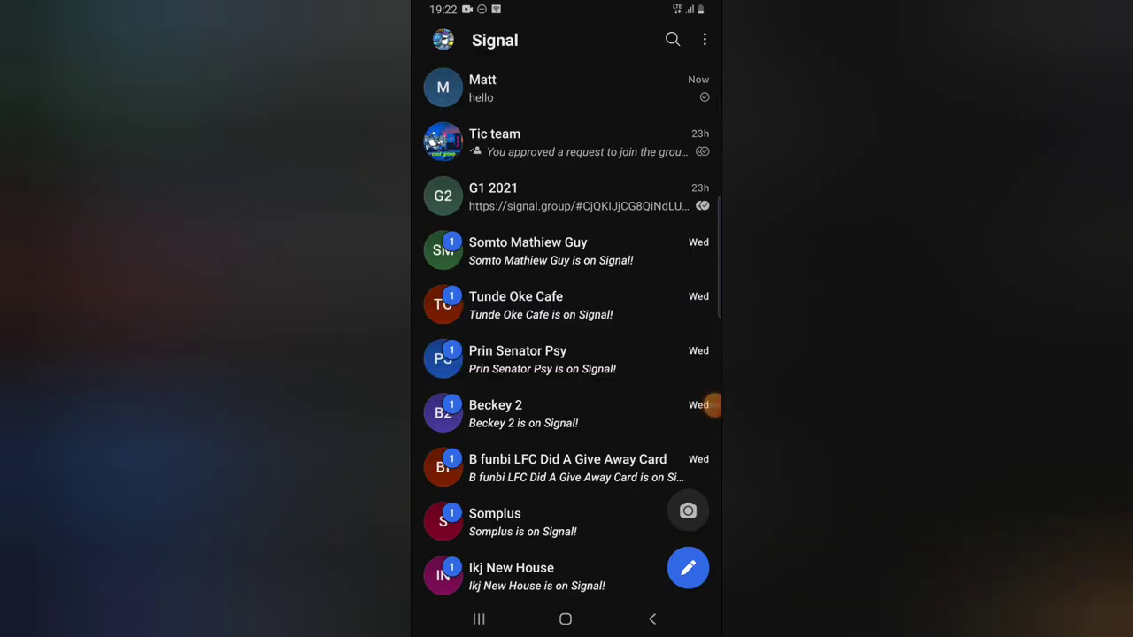
# - Go to Settings > Linked devices on the phone to see DESKTOP-H7MR4SC listed
pyautogui.click(705, 39)
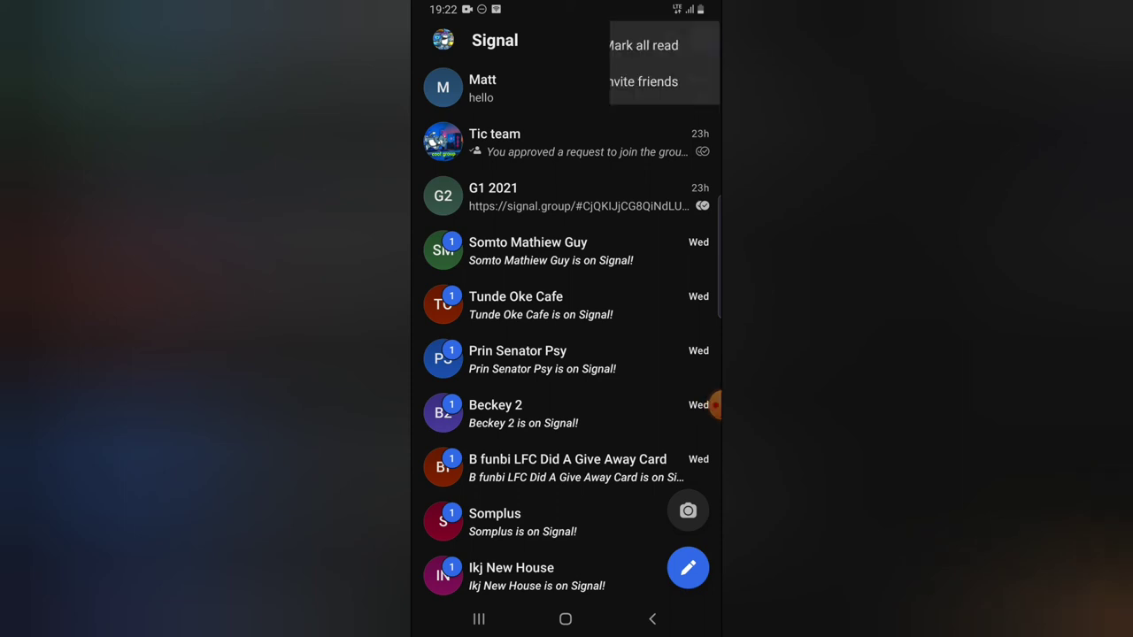
pyautogui.click(607, 147)
pyautogui.scroll(-1, 567, 336)
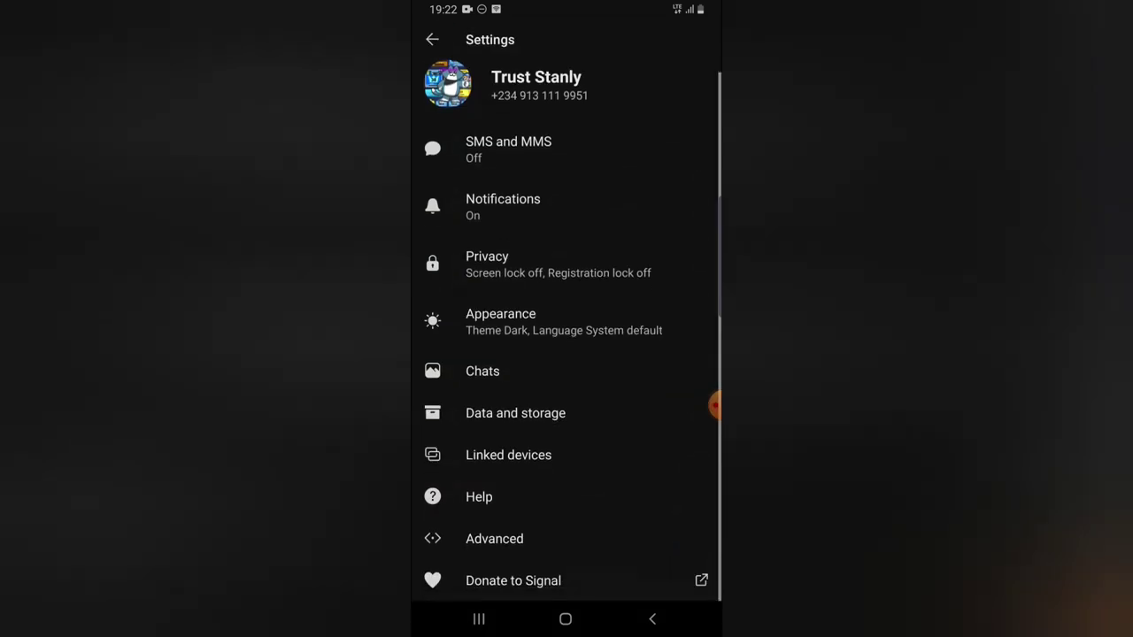
pyautogui.click(508, 454)
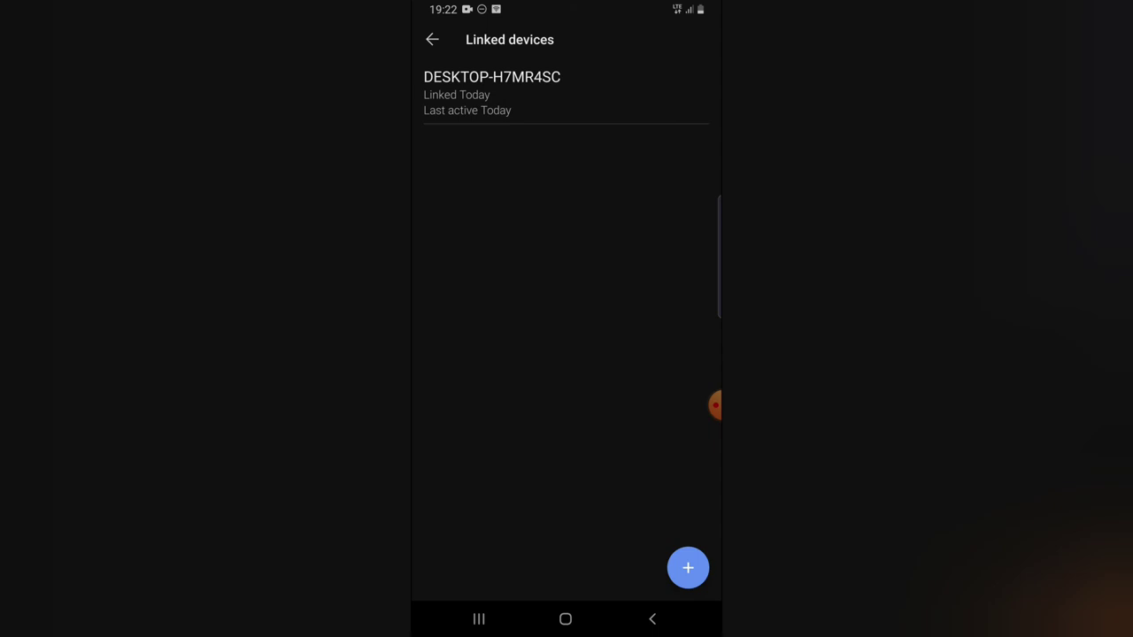
# - Unlink DESKTOP-H7MR4SC from the phone, leaving Linked devices showing "No devices linked"
pyautogui.click(491, 93)
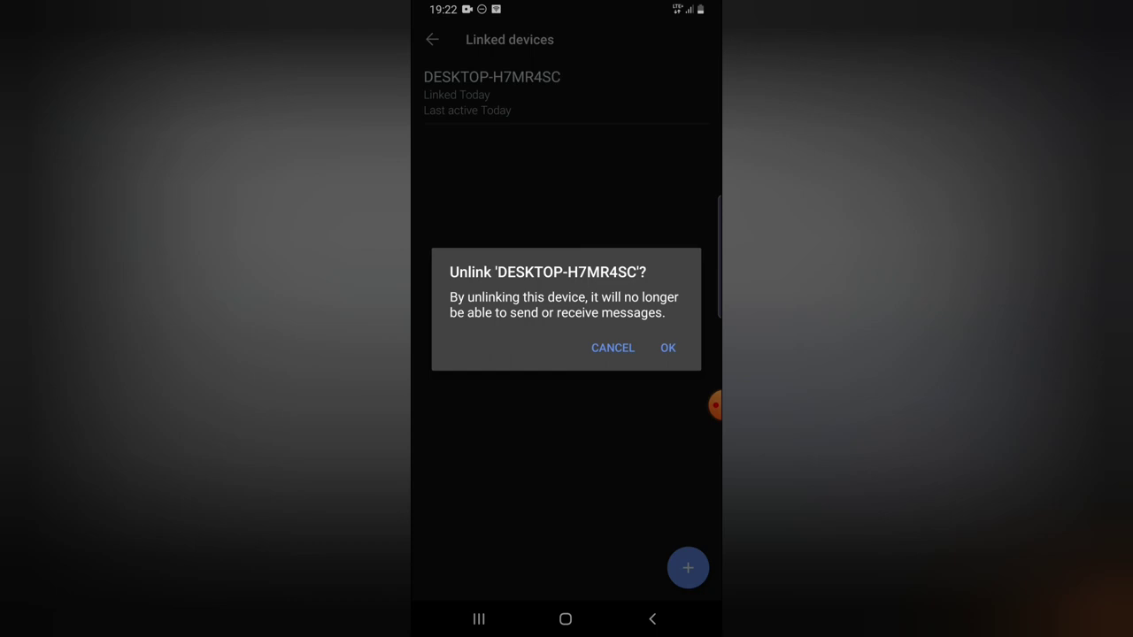
pyautogui.press('Escape')
pyautogui.click(491, 93)
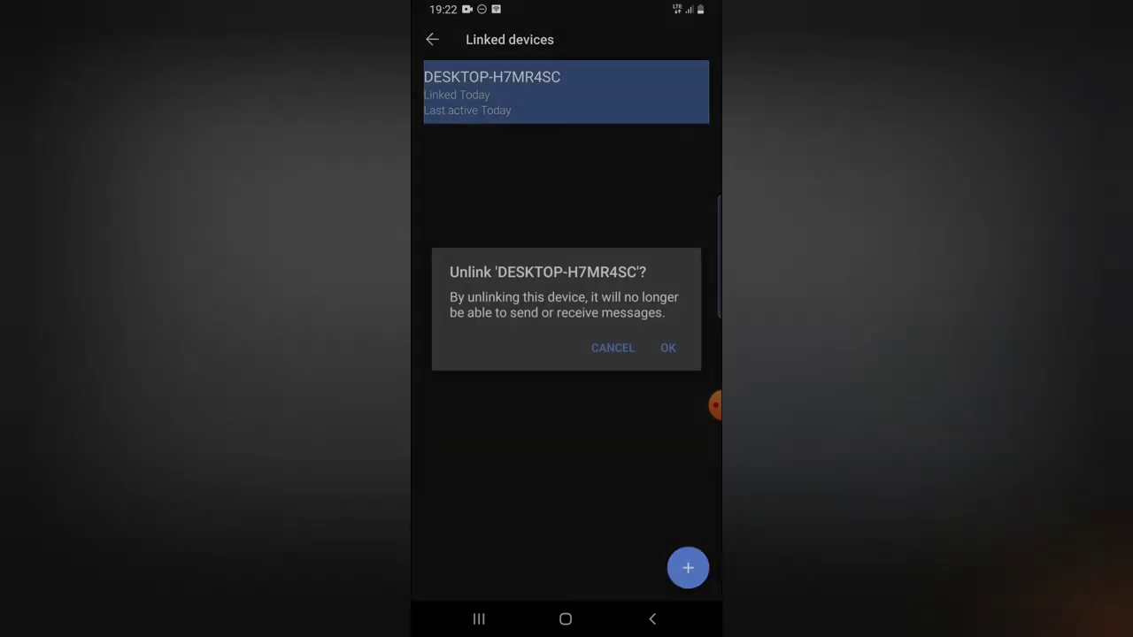
pyautogui.click(667, 347)
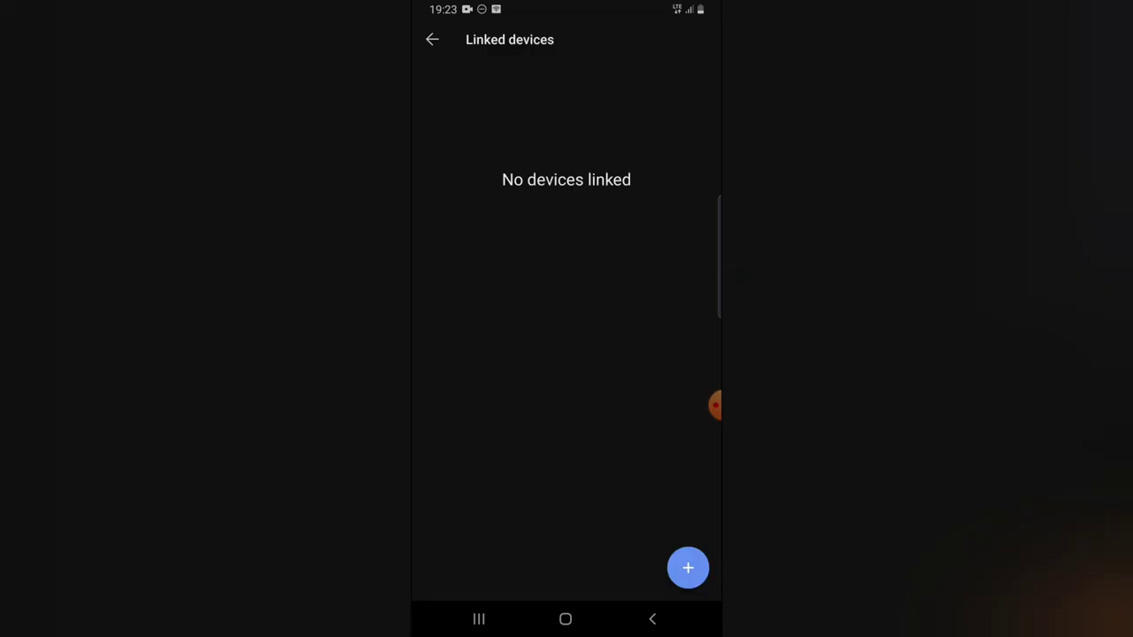